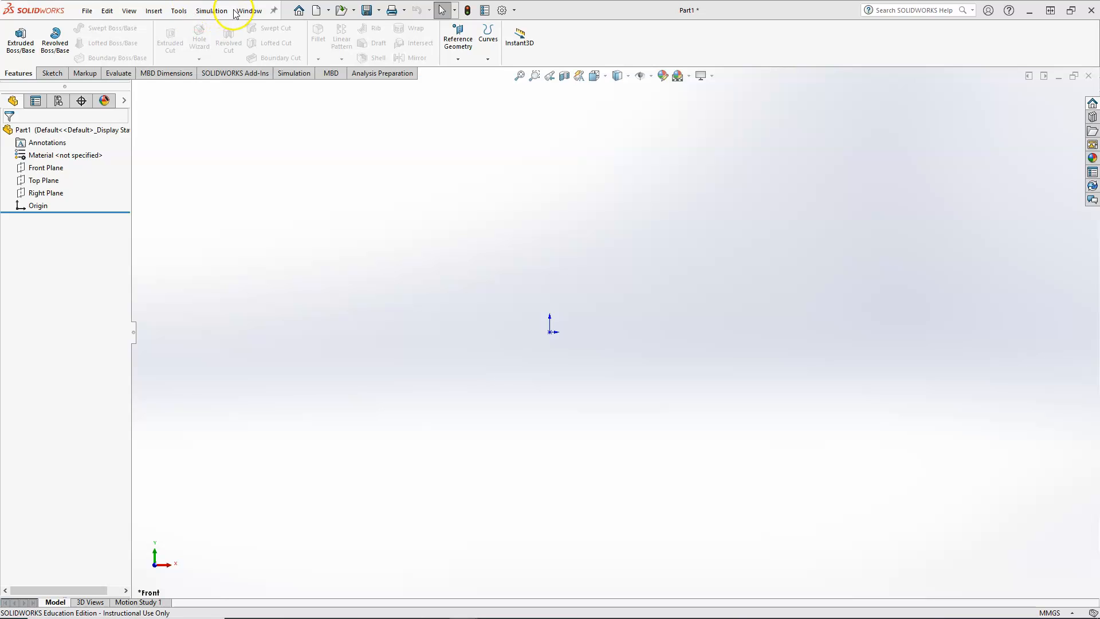
Step: Keep the main menu bar permanently shown and look through the Sketch, Markup and Evaluate tool sets before returning to Features
click(275, 11)
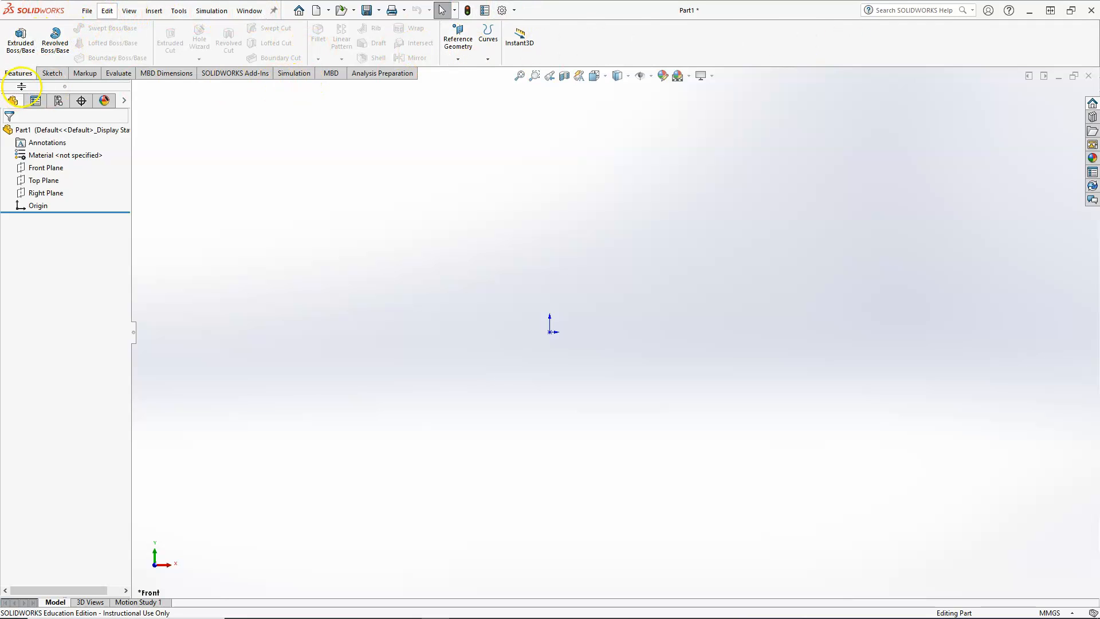
click(55, 74)
click(85, 74)
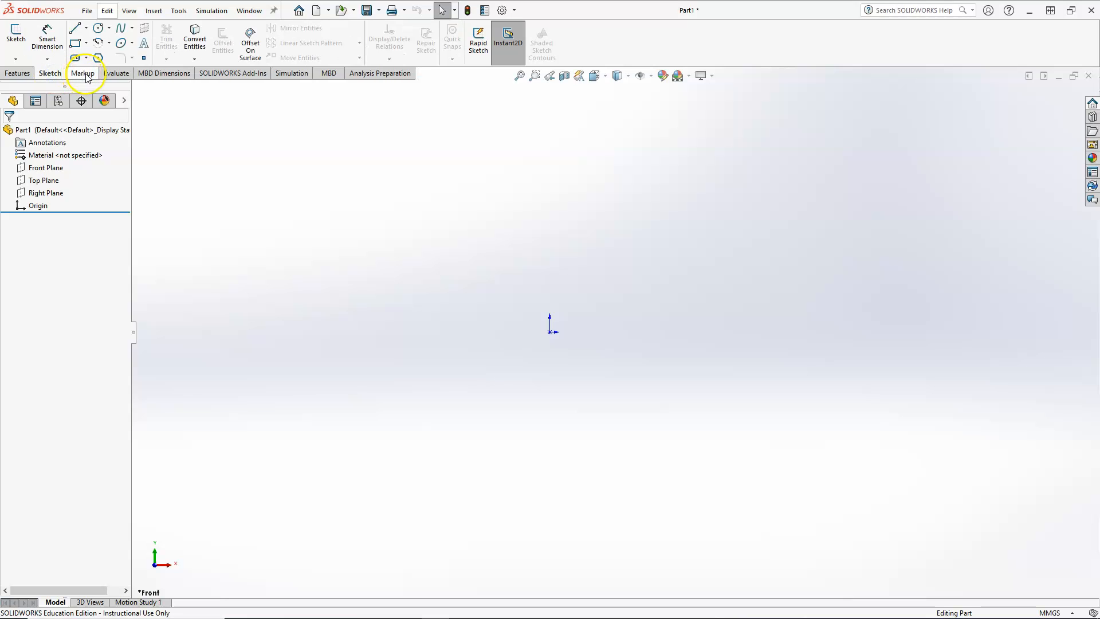
click(115, 73)
click(25, 76)
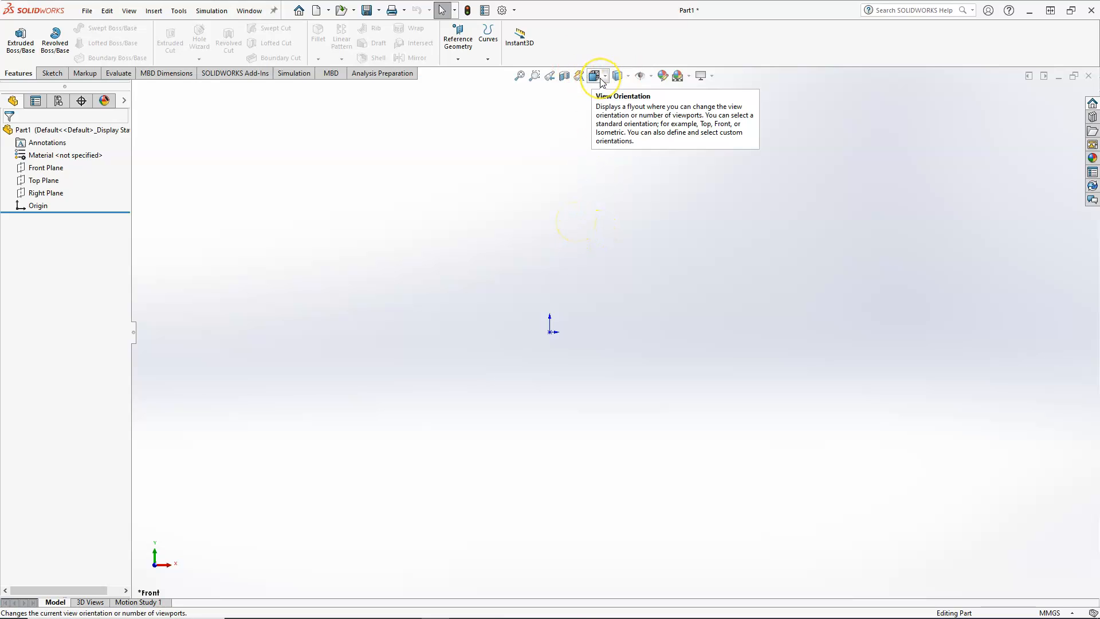
Step: Set the empty part's view orientation to Isometric
click(572, 165)
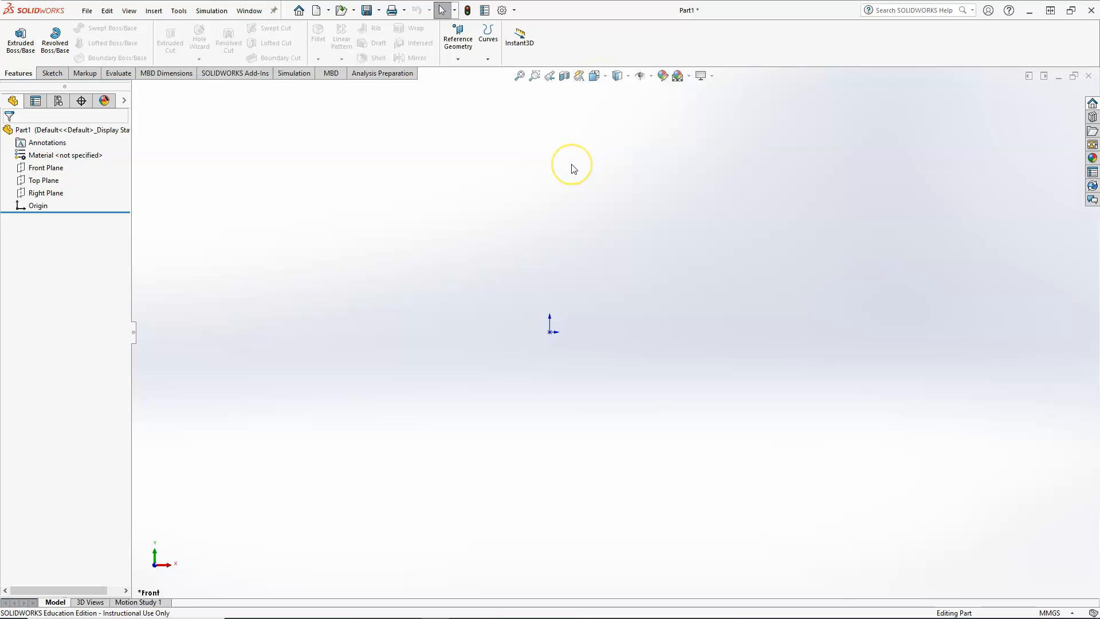
key(space)
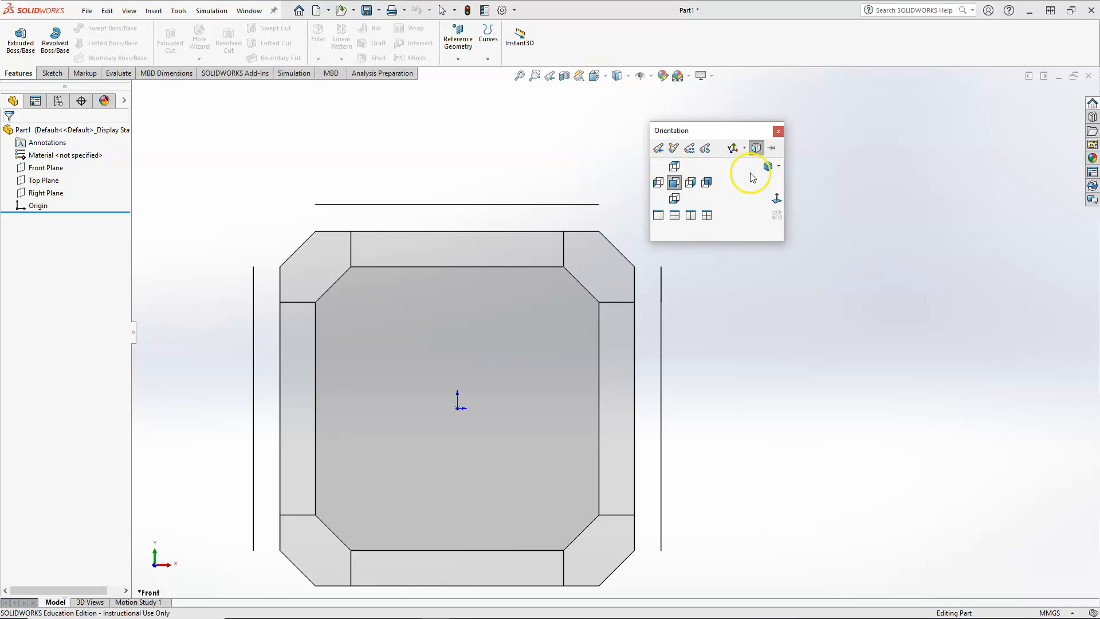
click(767, 166)
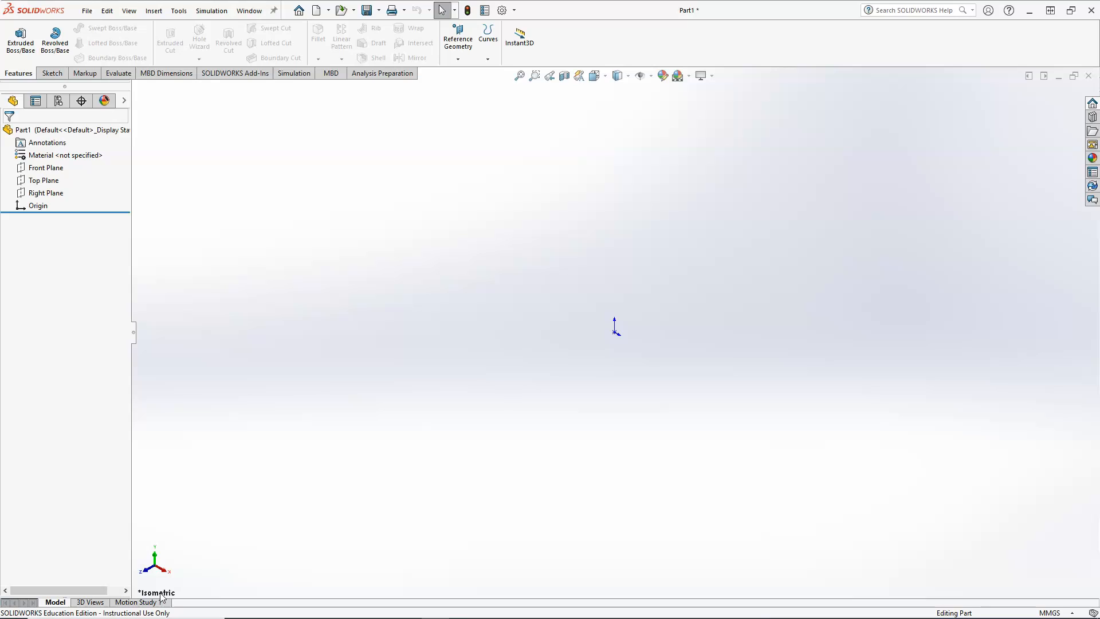
Step: Collapse and restore the feature tree, and look at the SOLIDWORKS Resources before closing them
click(133, 332)
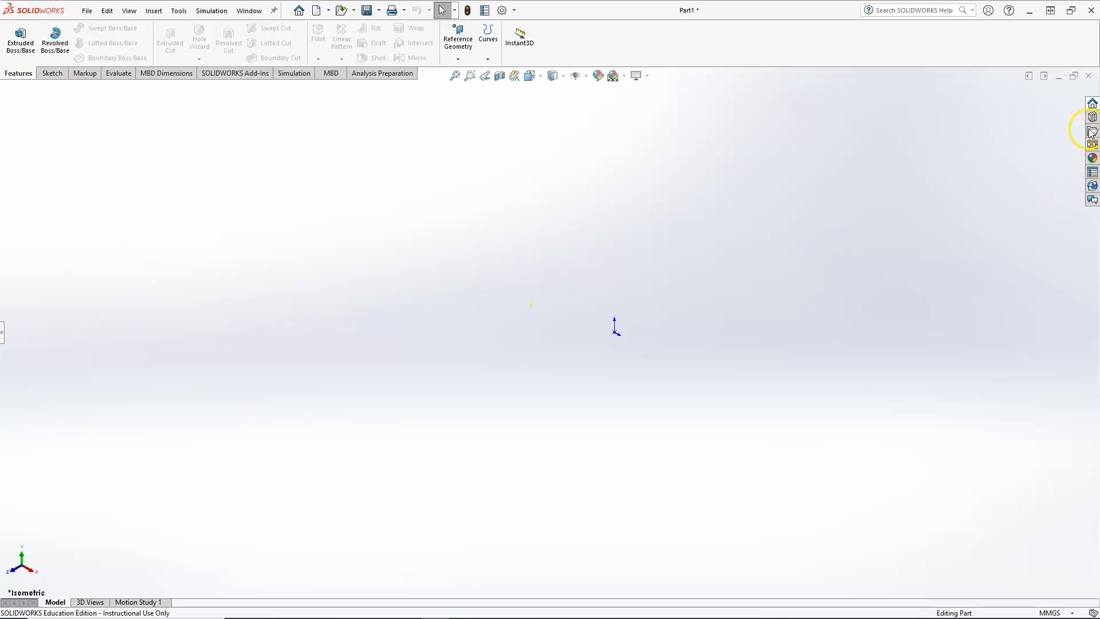
click(2, 335)
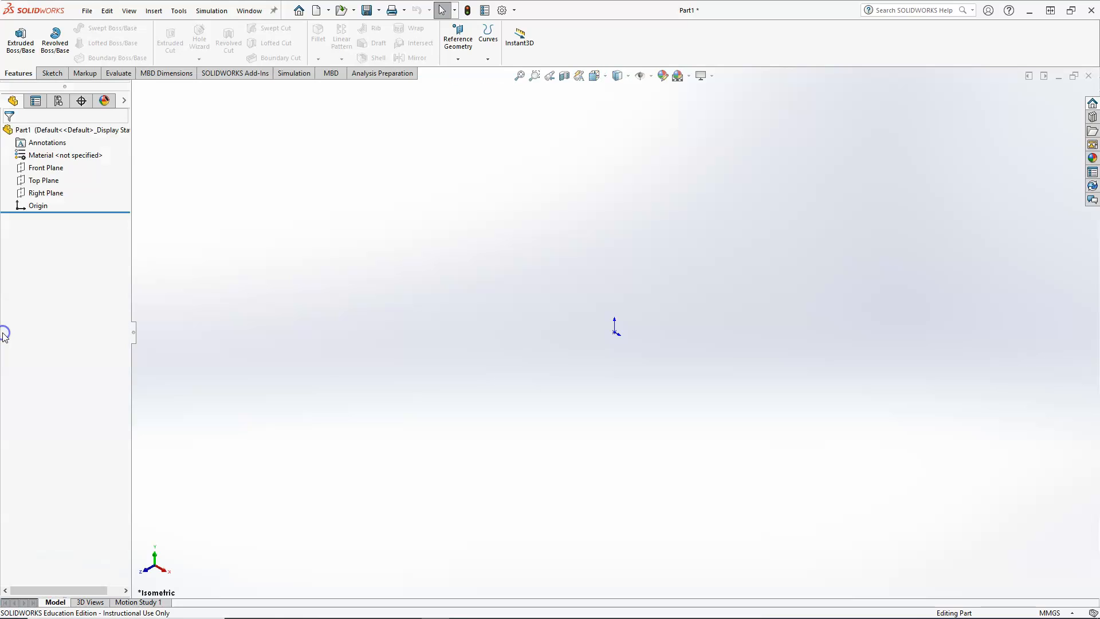
click(1092, 104)
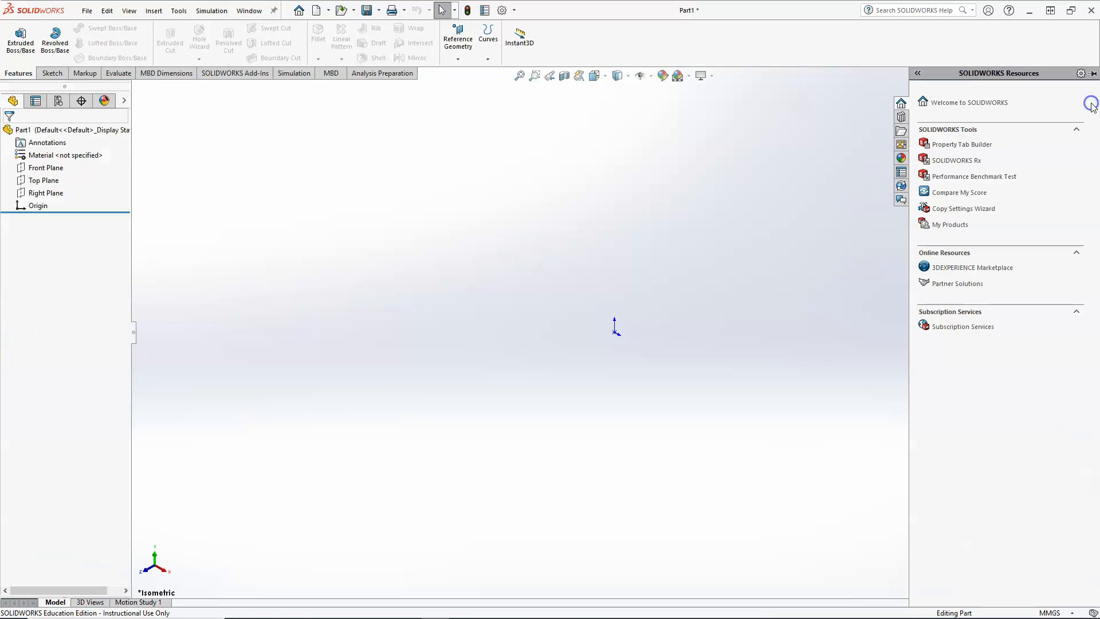
click(744, 237)
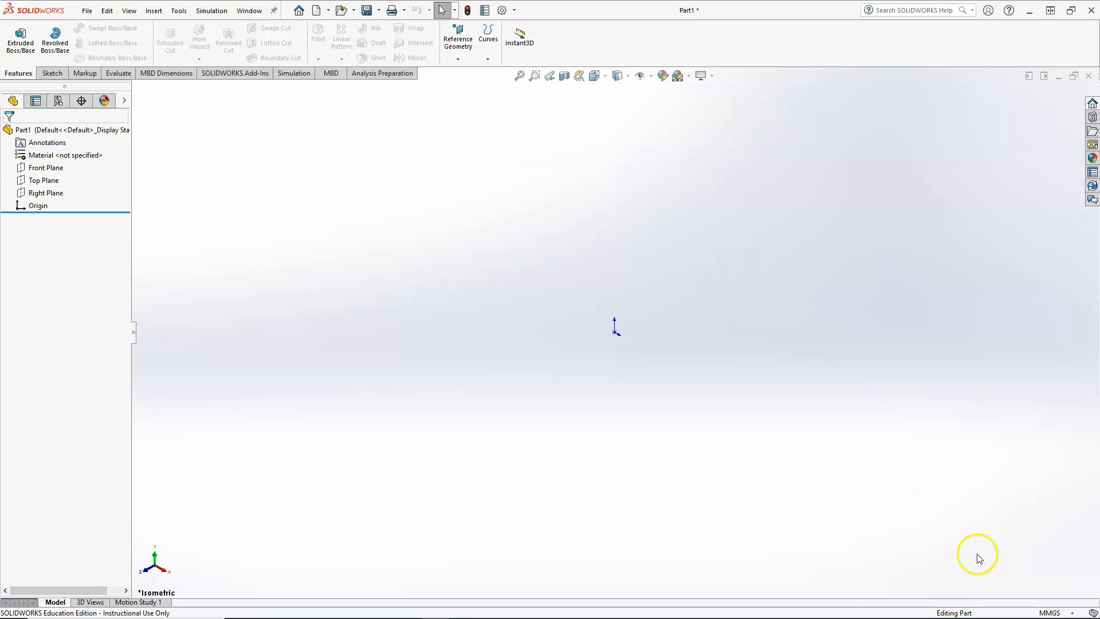
Step: Look at the available document unit systems and the part's Tags field, leaving both without changes
click(1052, 612)
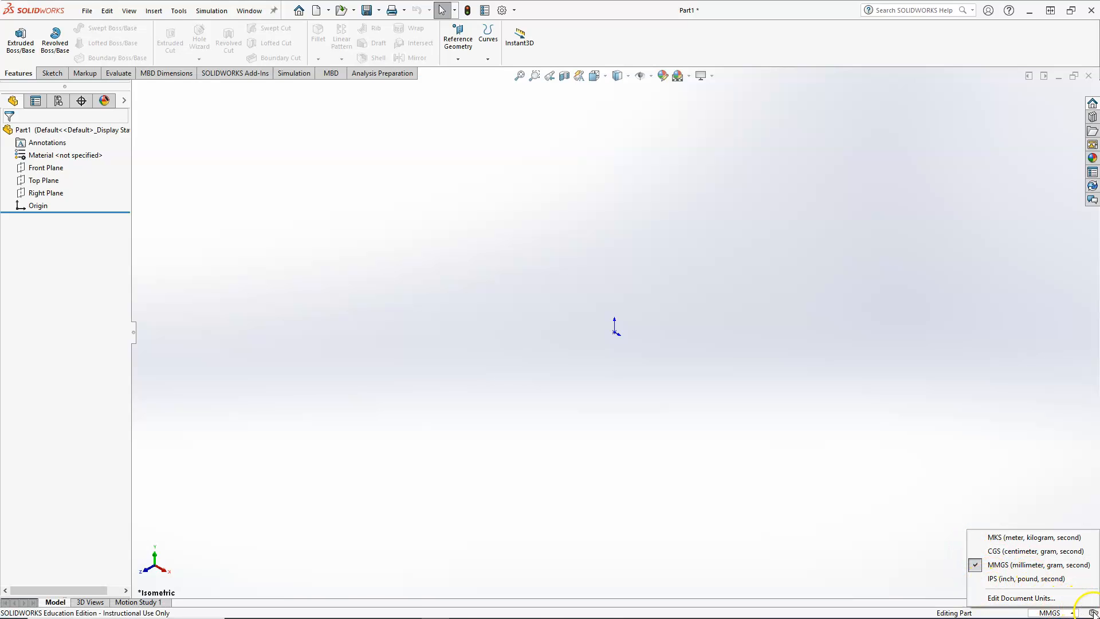
click(1093, 611)
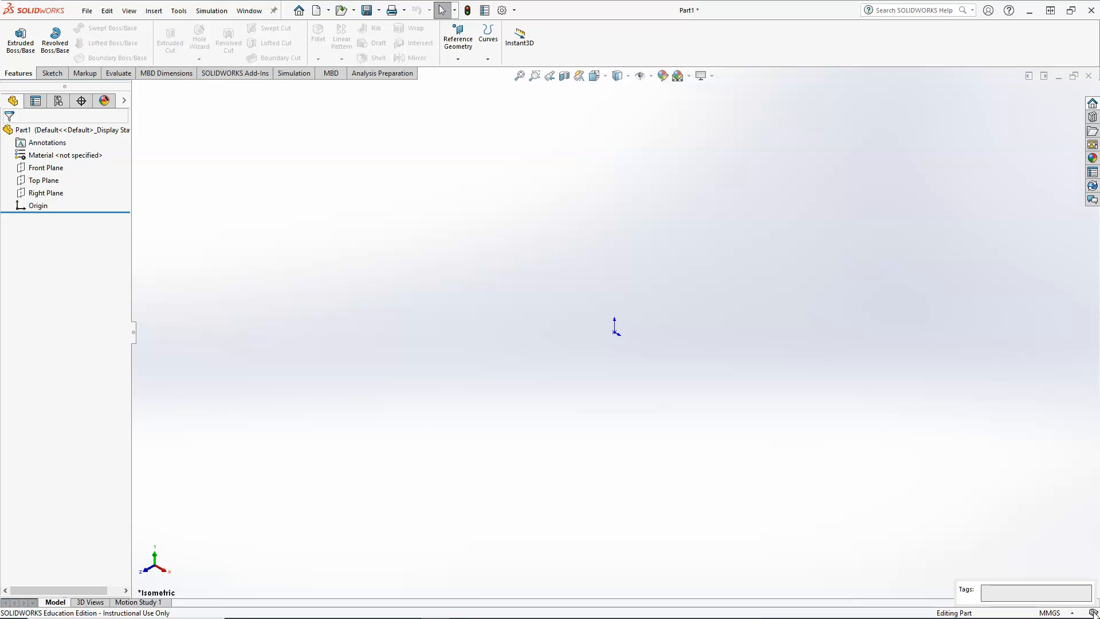
click(1093, 611)
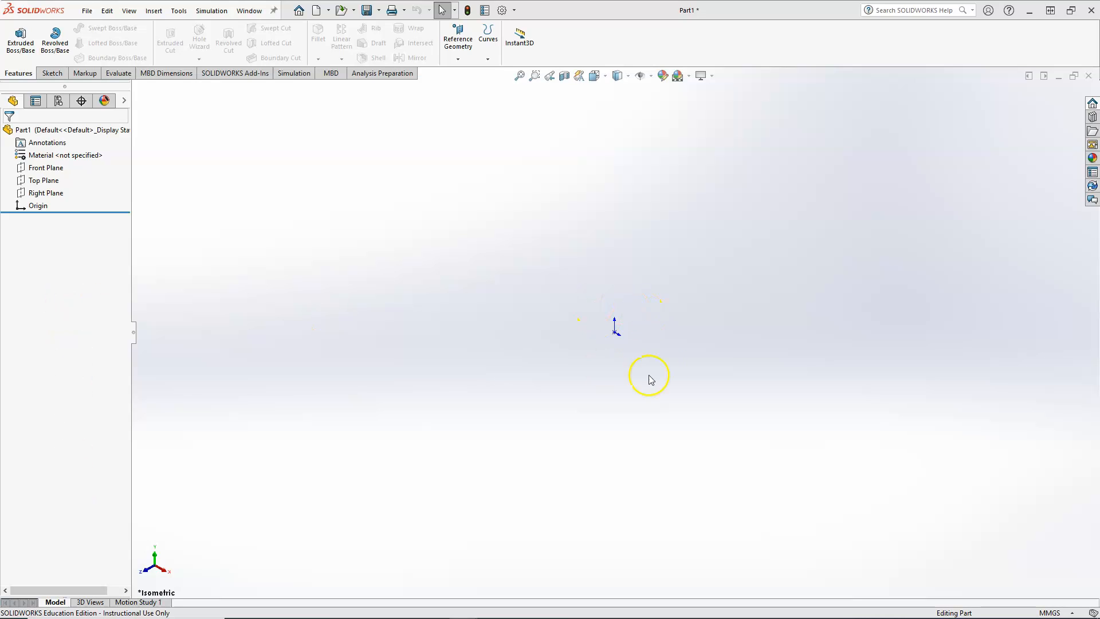
Step: Highlight the Front, Top and Right planes one after another to see how they lie in the isometric view
click(54, 169)
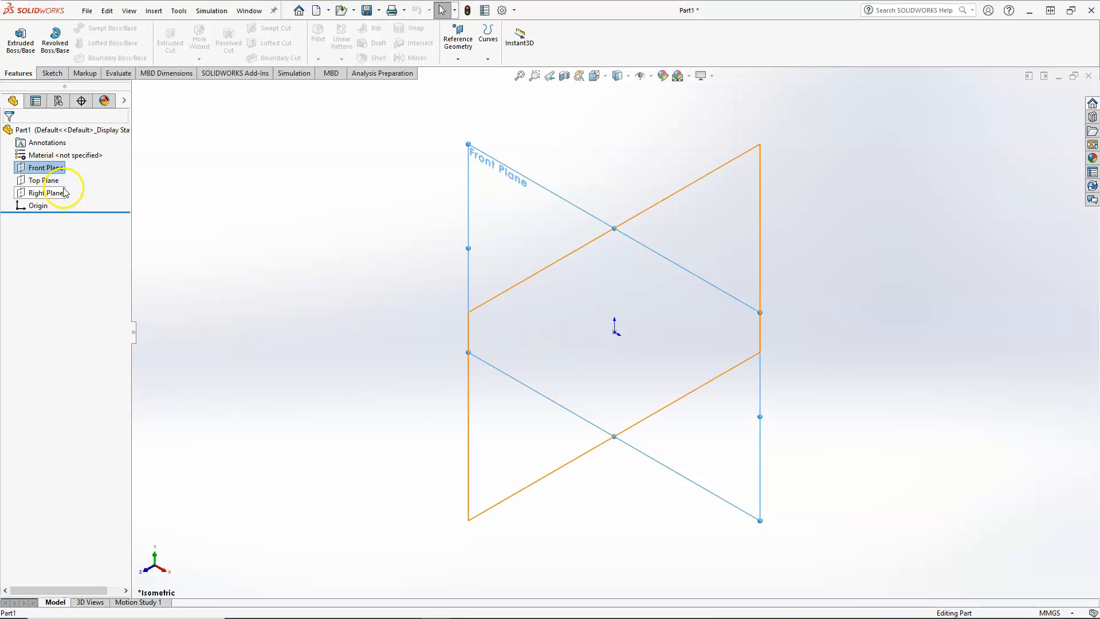
click(45, 180)
click(49, 193)
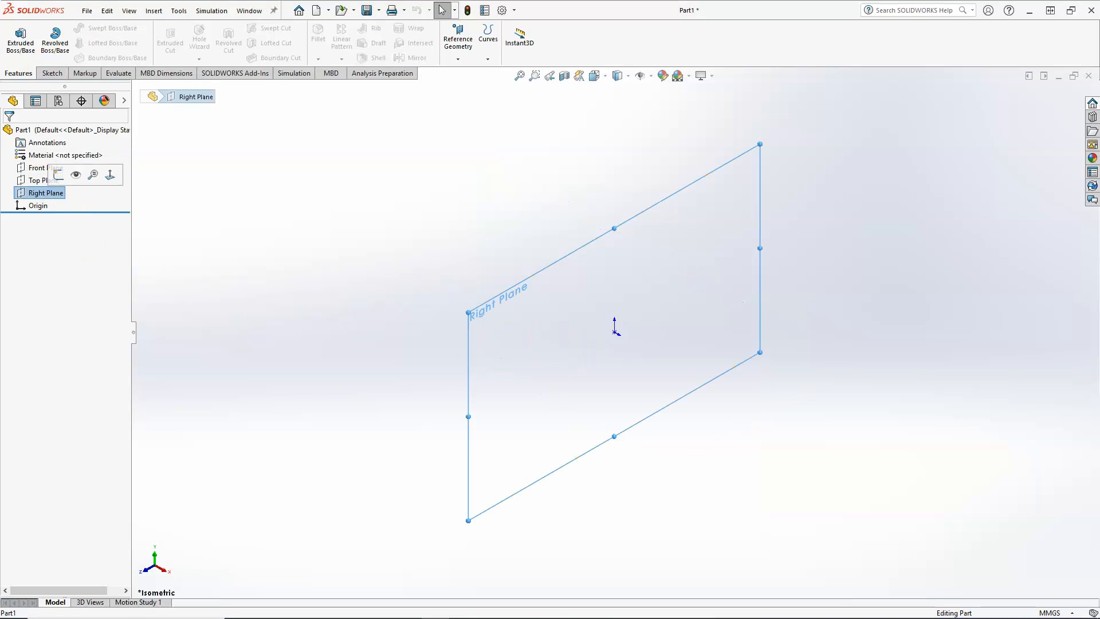
Step: Switch the view to Front, Right and Top orientation in turn, highlighting the matching reference plane in each
click(145, 573)
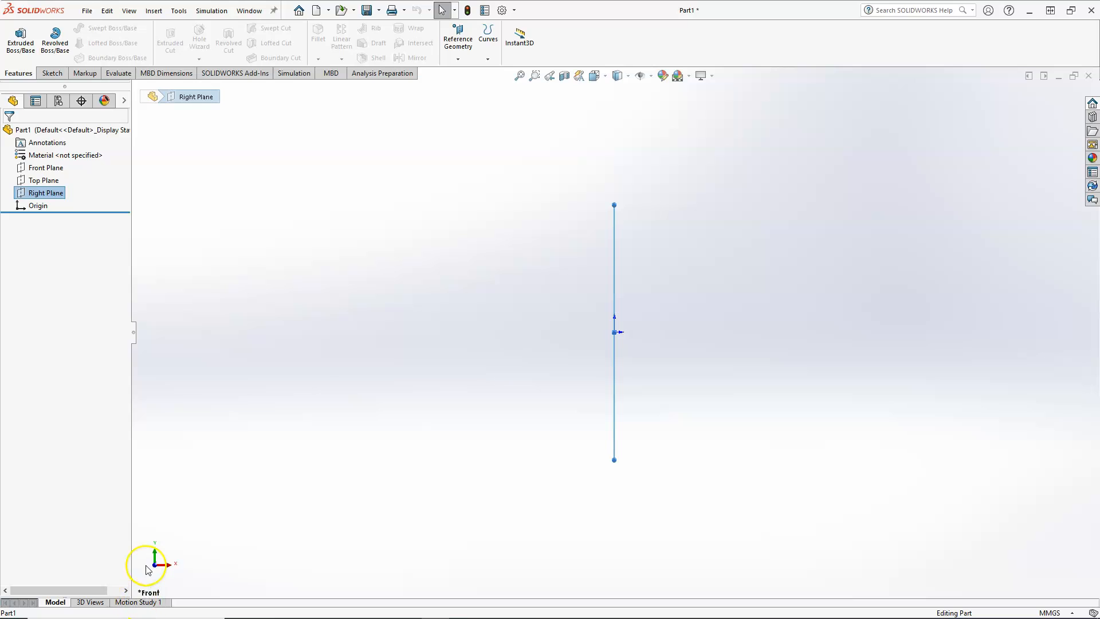
click(59, 169)
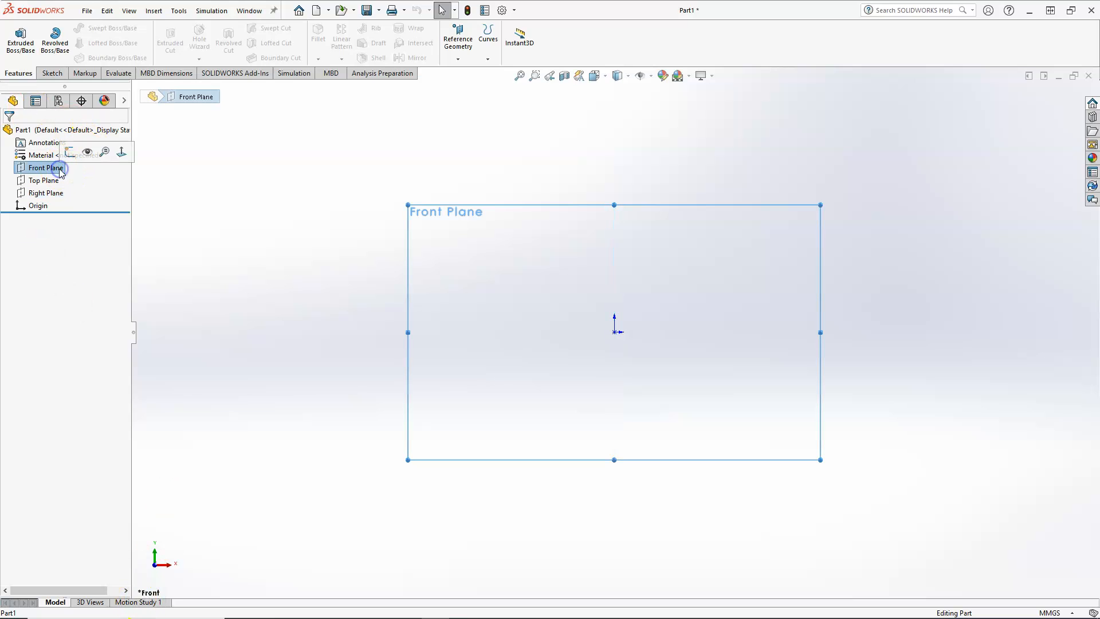
click(171, 567)
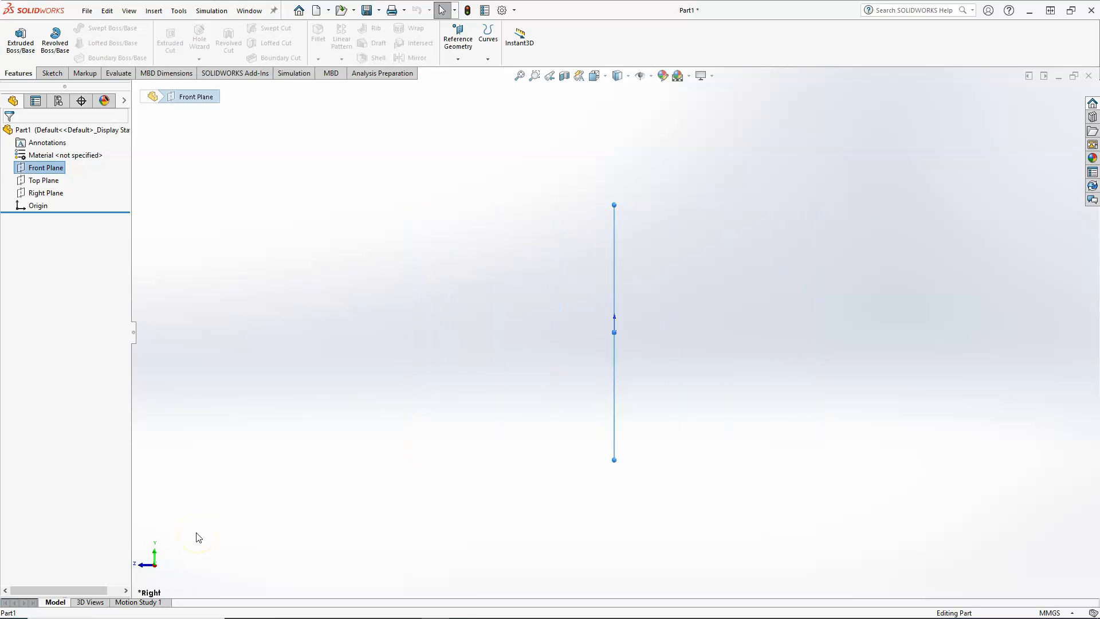
click(51, 193)
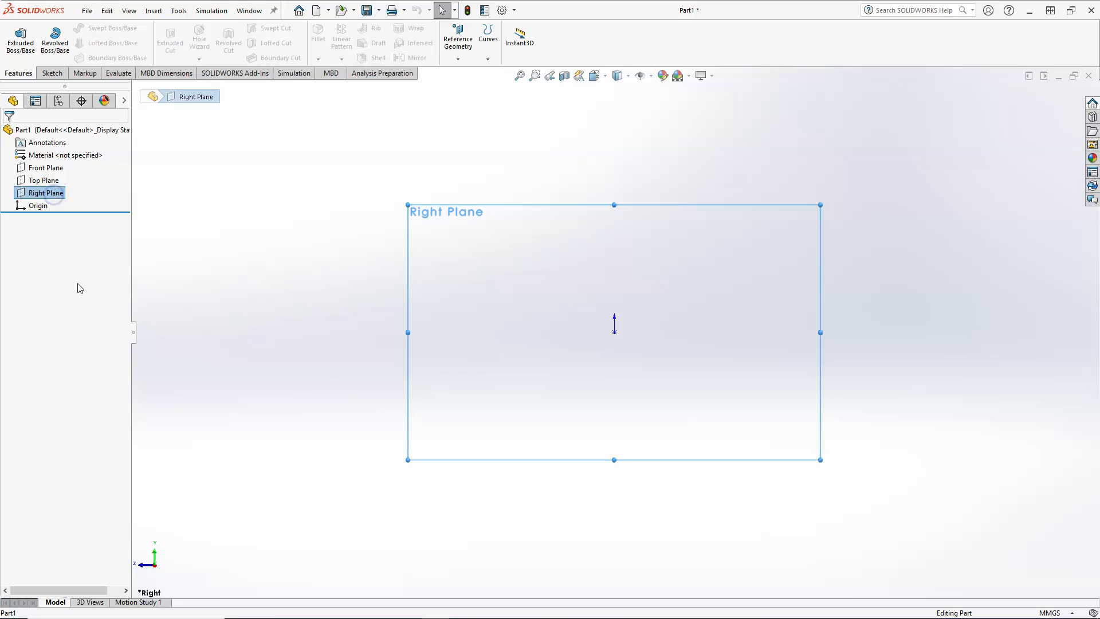
click(156, 553)
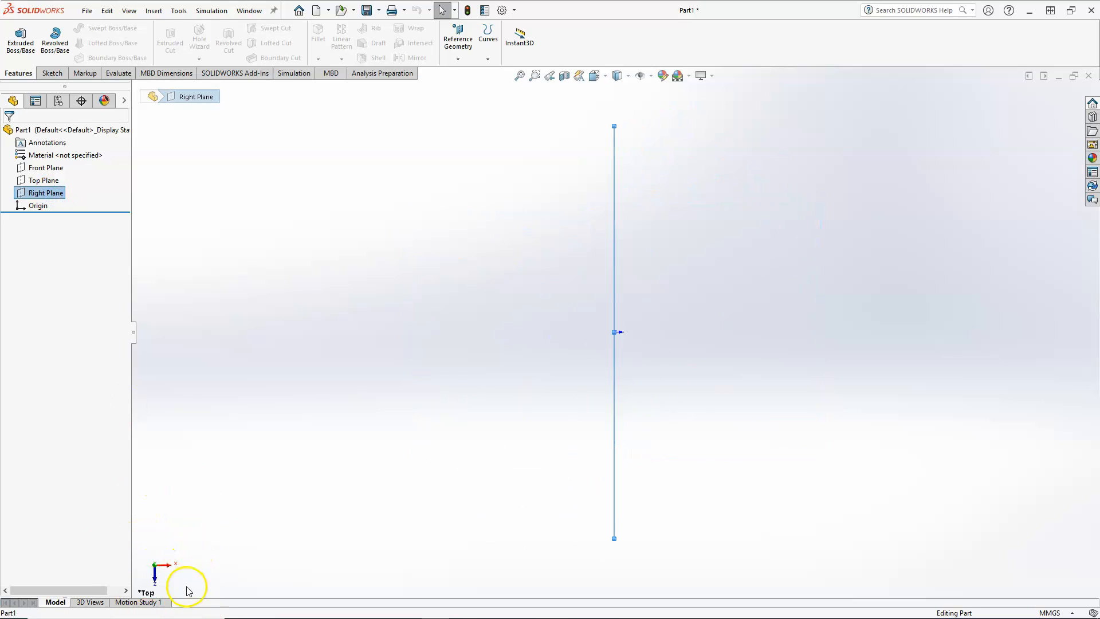
click(44, 181)
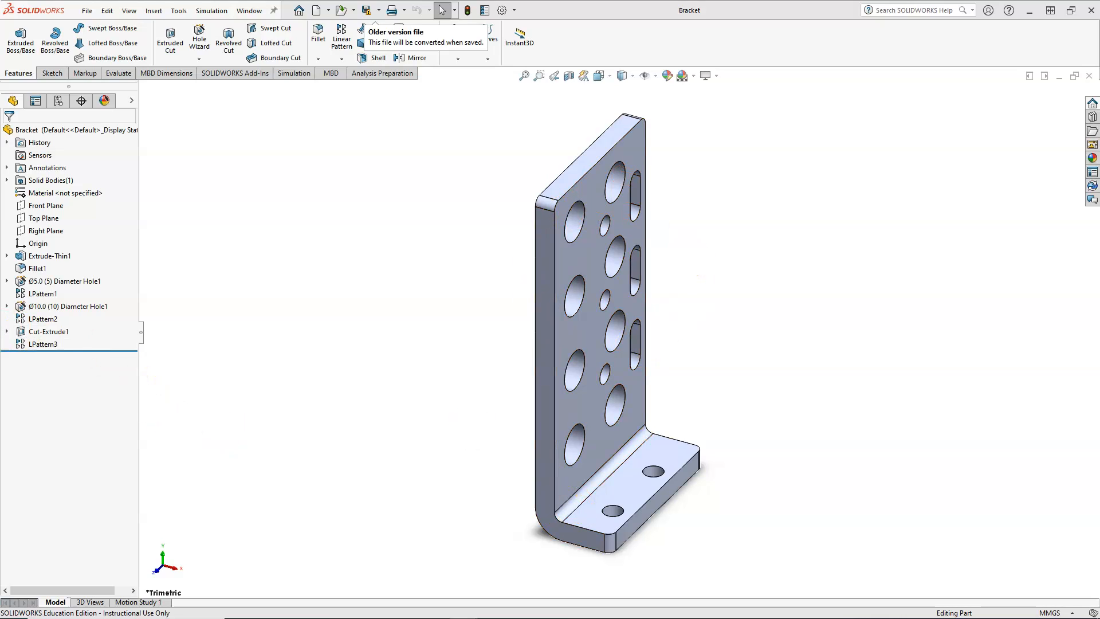
Step: Highlight LPattern3, Cut-Extrude1 and LPattern2 on the Bracket part, and roll its feature history back to just after LPattern1
click(40, 344)
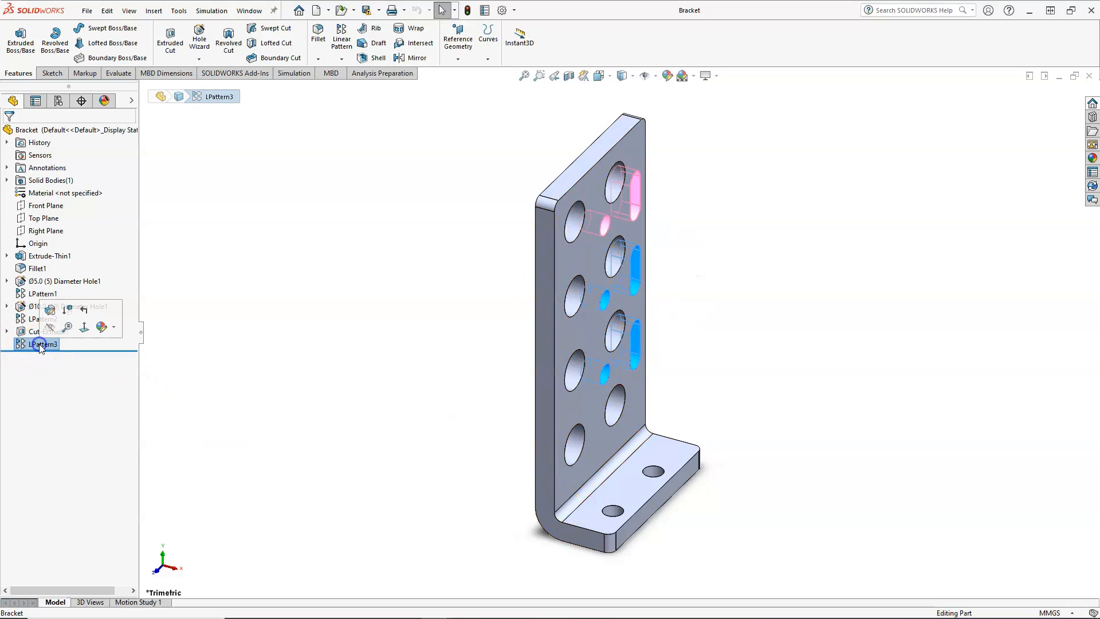
click(46, 331)
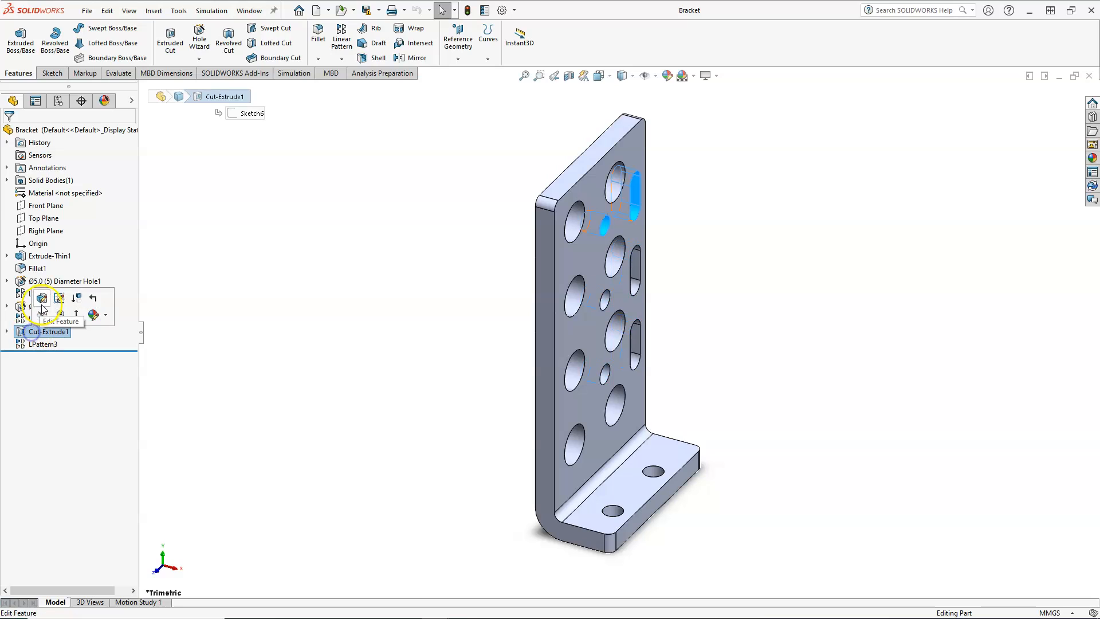
click(43, 318)
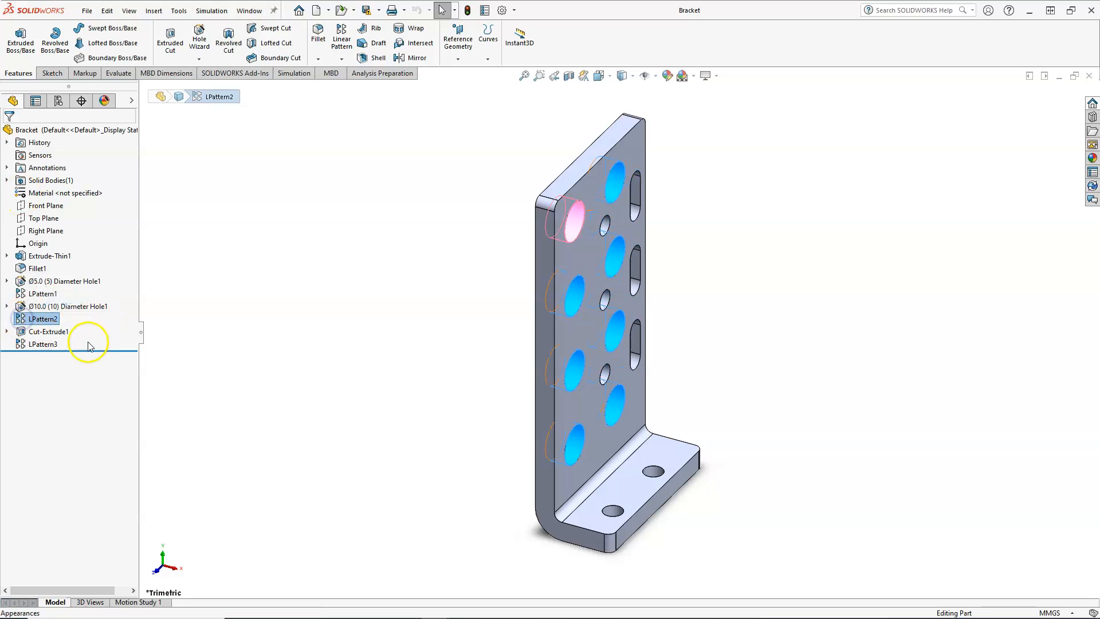
drag(89, 352, 92, 302)
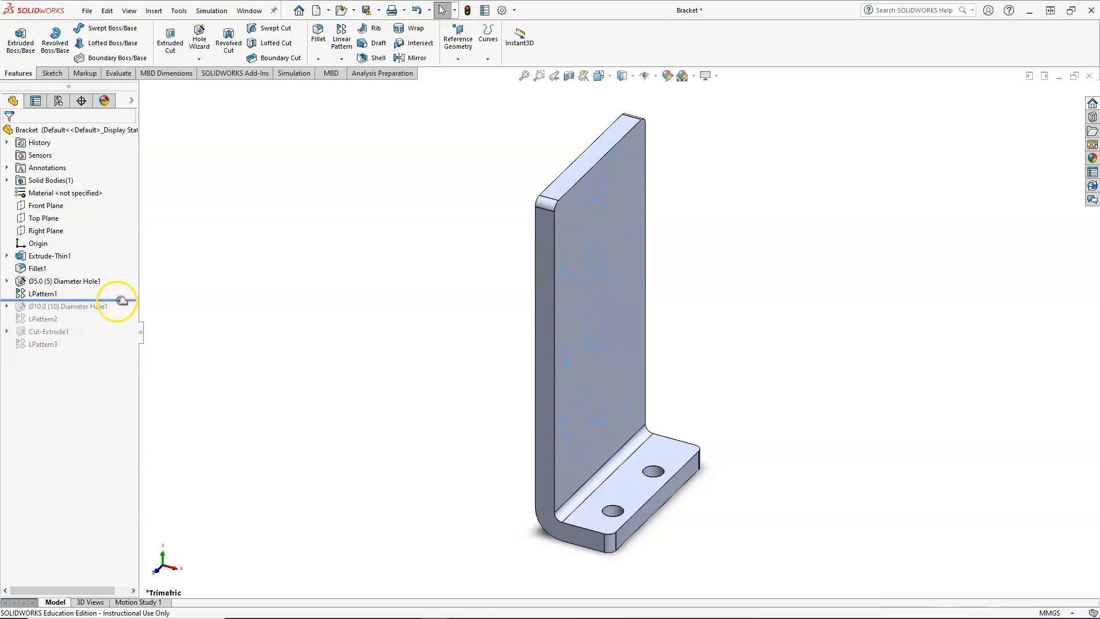
mouse_move(122, 300)
mouse_down()
mouse_move(122, 351)
mouse_move(122, 287)
mouse_move(119, 299)
mouse_up()
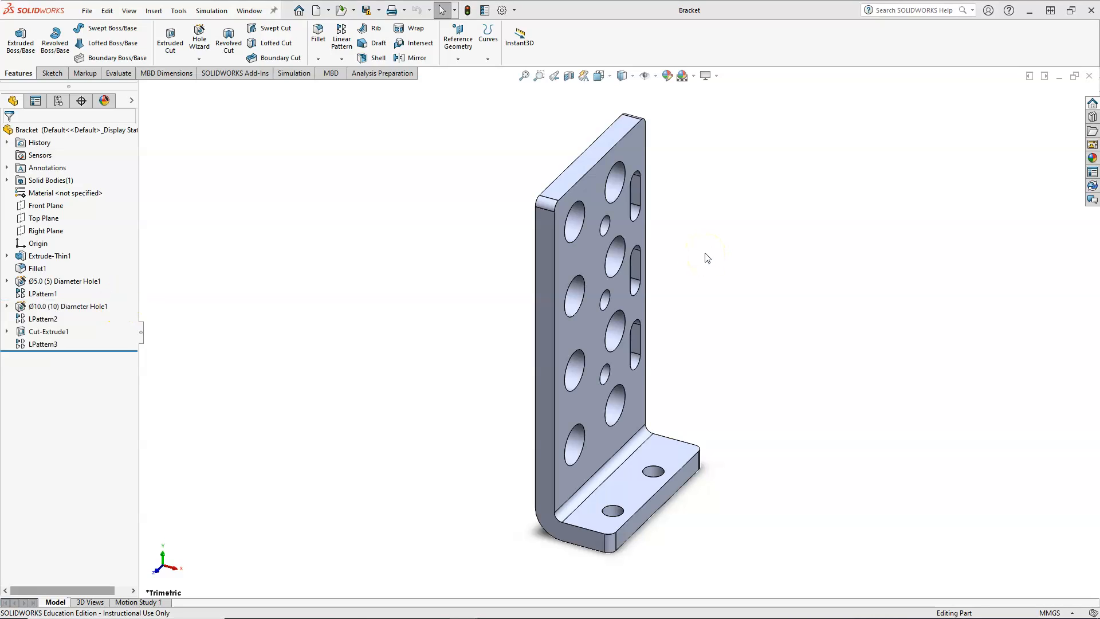
Step: Inspect the bracket by rotating it and zooming in and out, and restore its isometric view
middle_drag(707, 258, 694, 281)
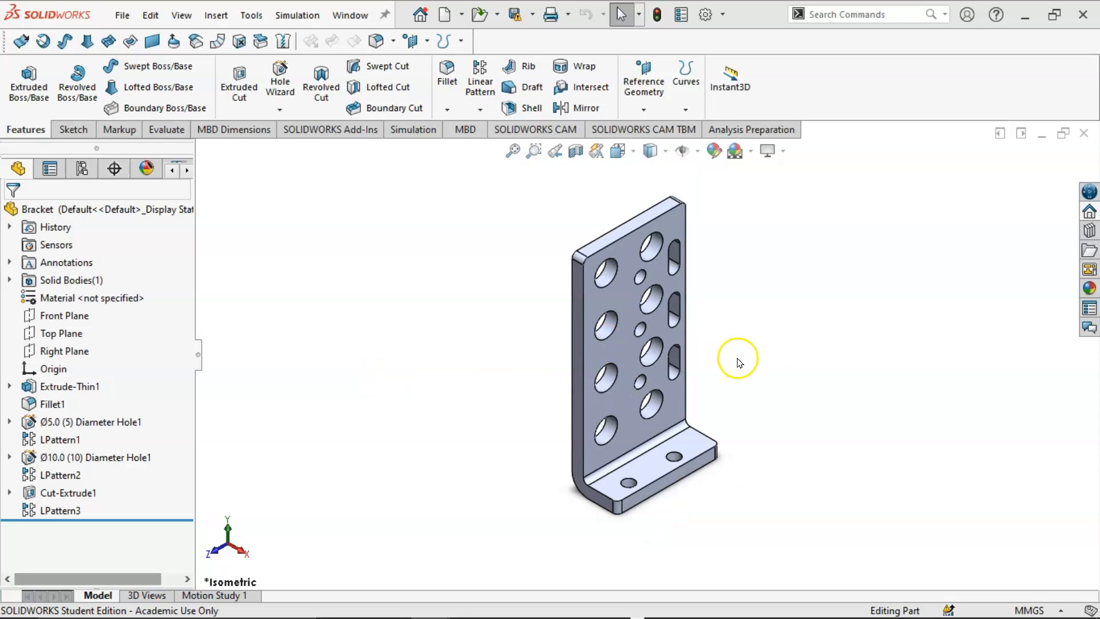
scroll(727, 365, down, 5)
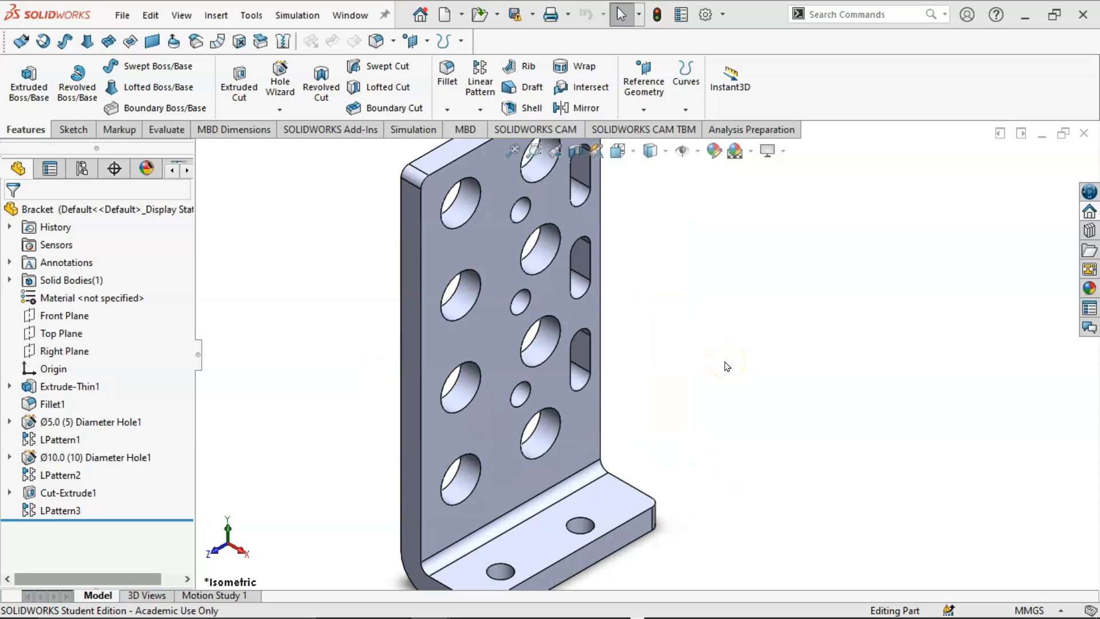
scroll(735, 358, up, 3)
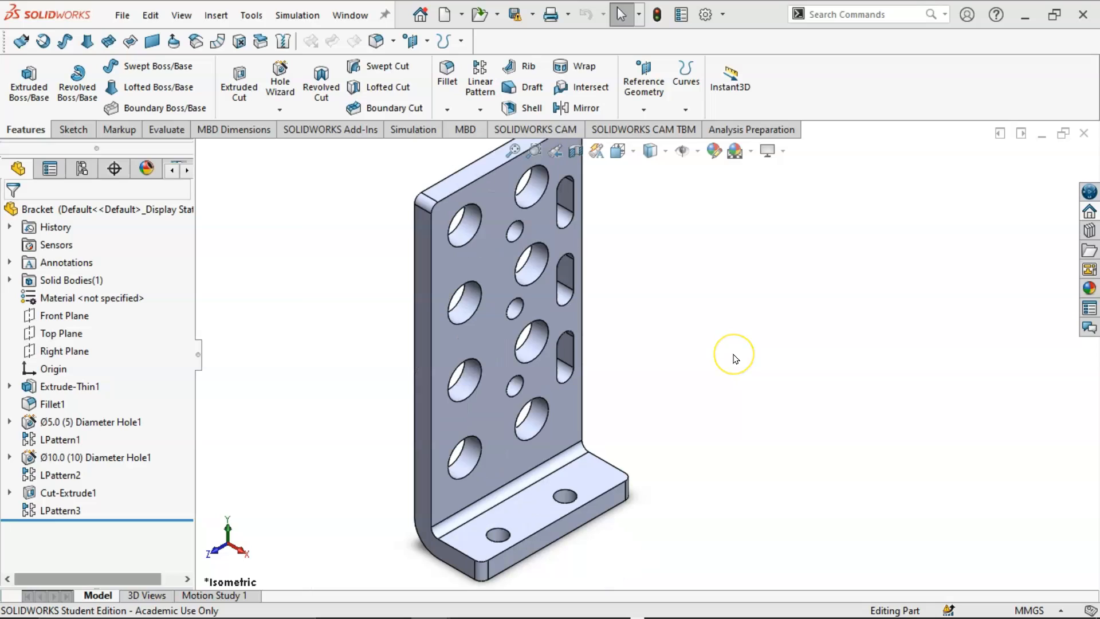
scroll(735, 359, up, 2)
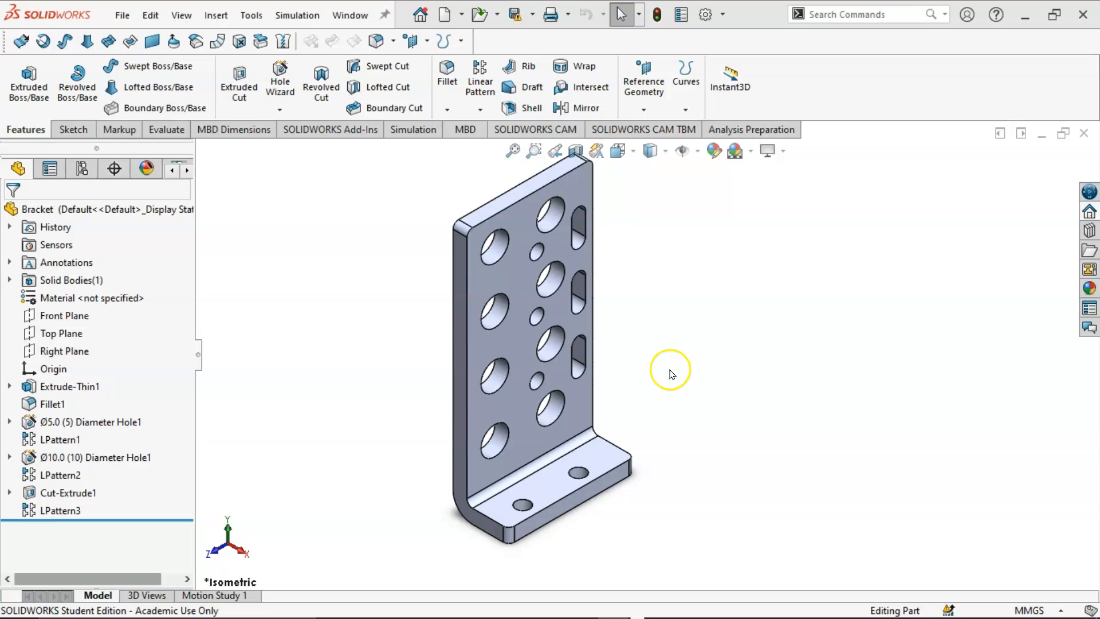
key(space)
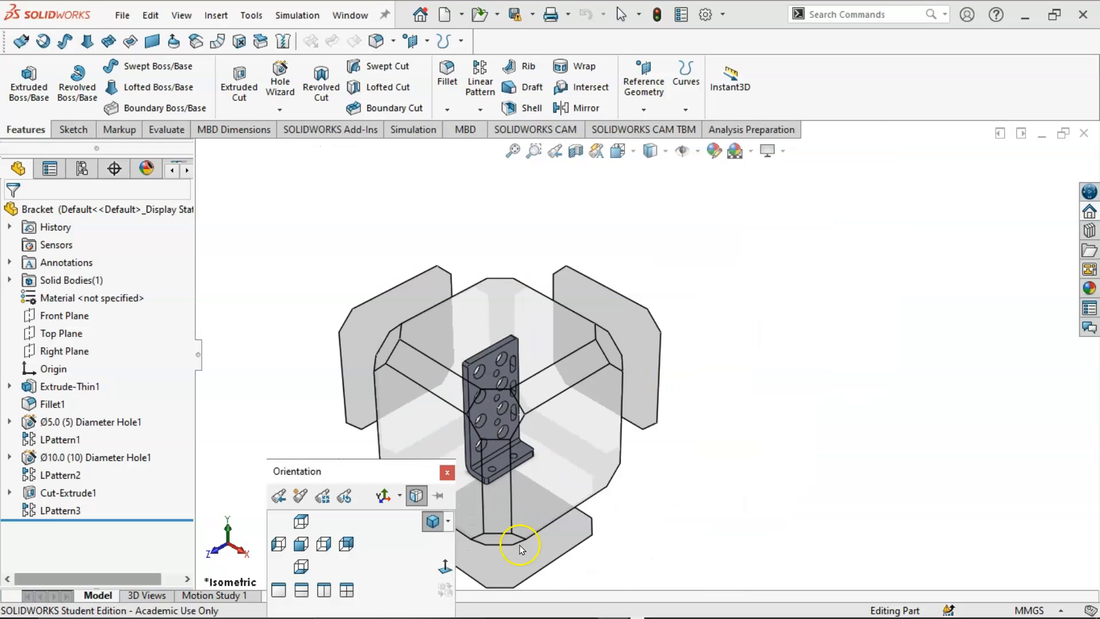
click(437, 522)
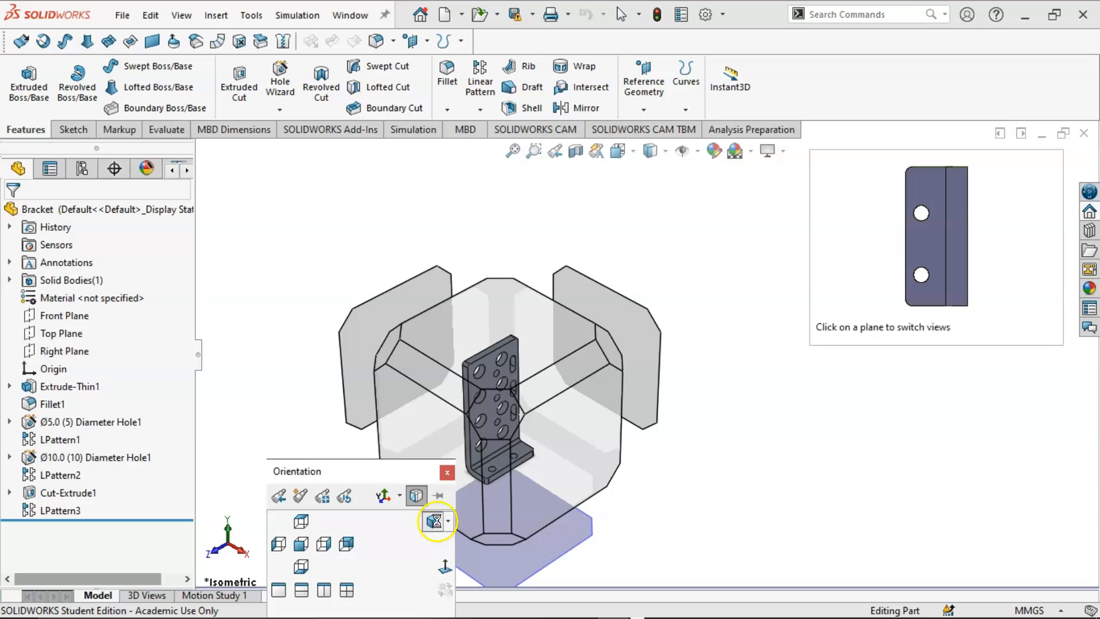
scroll(585, 507, down, 6)
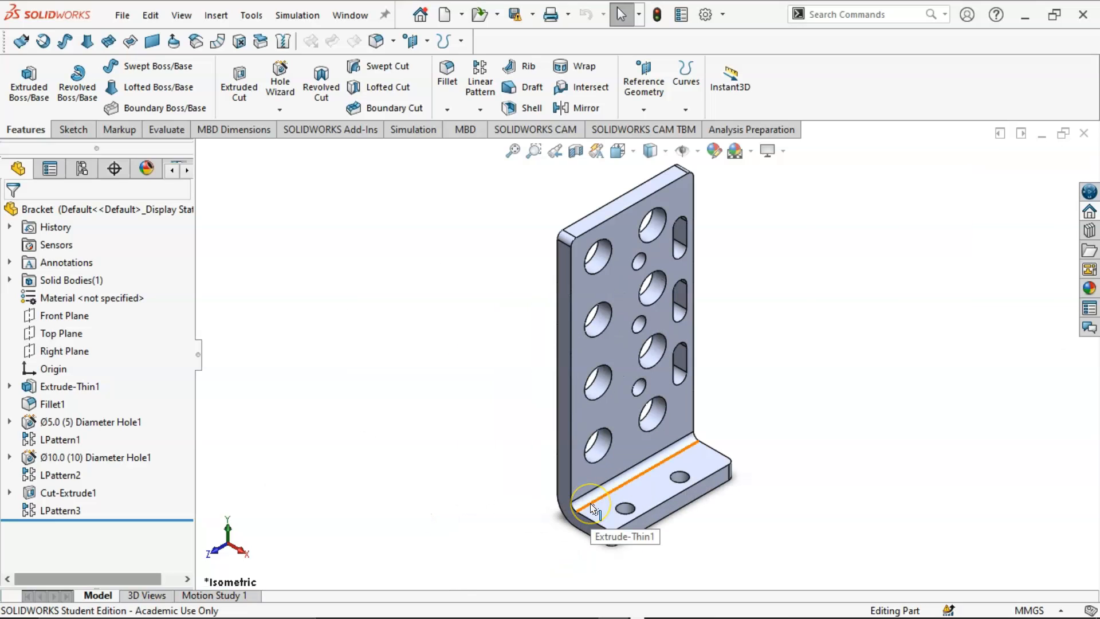
Step: Enlarge the area around the bracket's upper holes with Zoom to Area, and fit the whole part back in view
click(535, 151)
drag(604, 248, 700, 318)
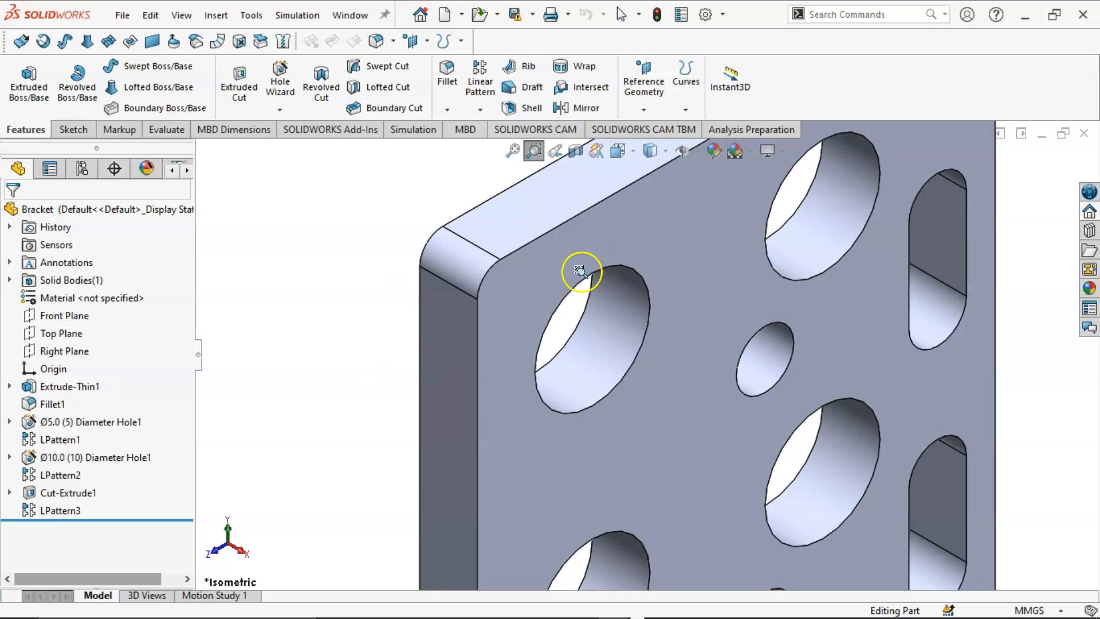
key(f)
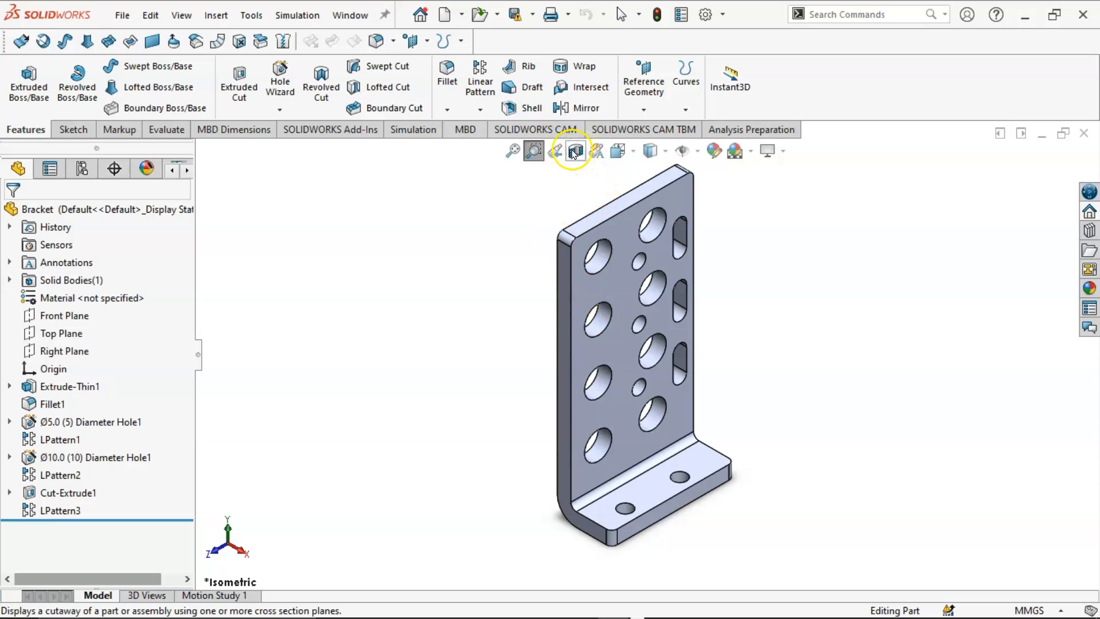
Step: Preview a planar section through the bracket at the Front Plane, offset it about 5.45 mm and rotate it about 47 degrees, then discard it
key(Escape)
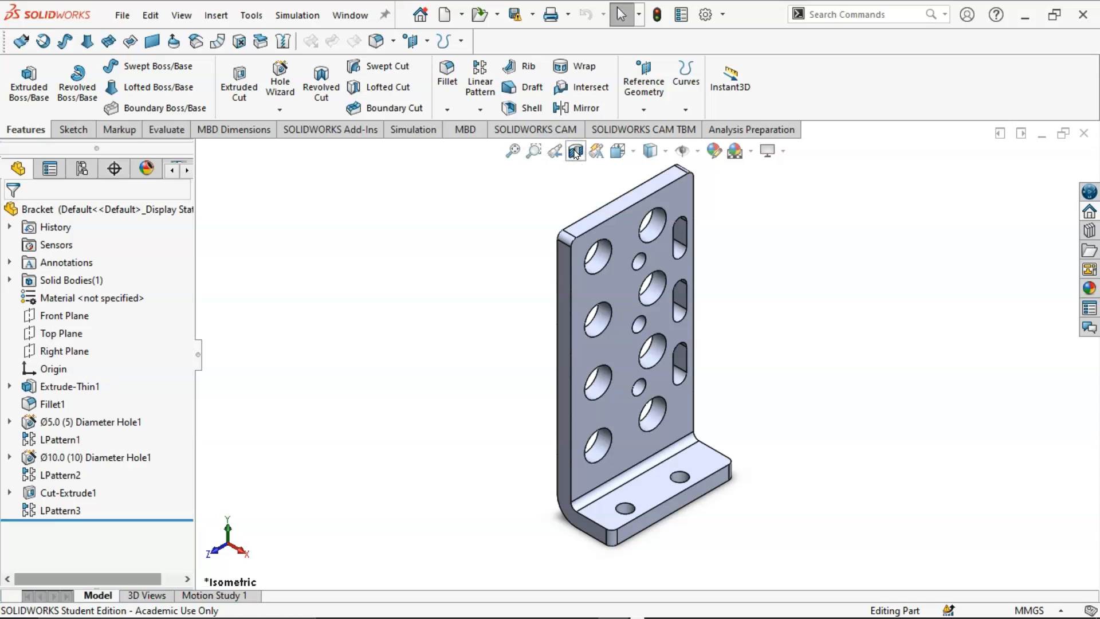
click(575, 152)
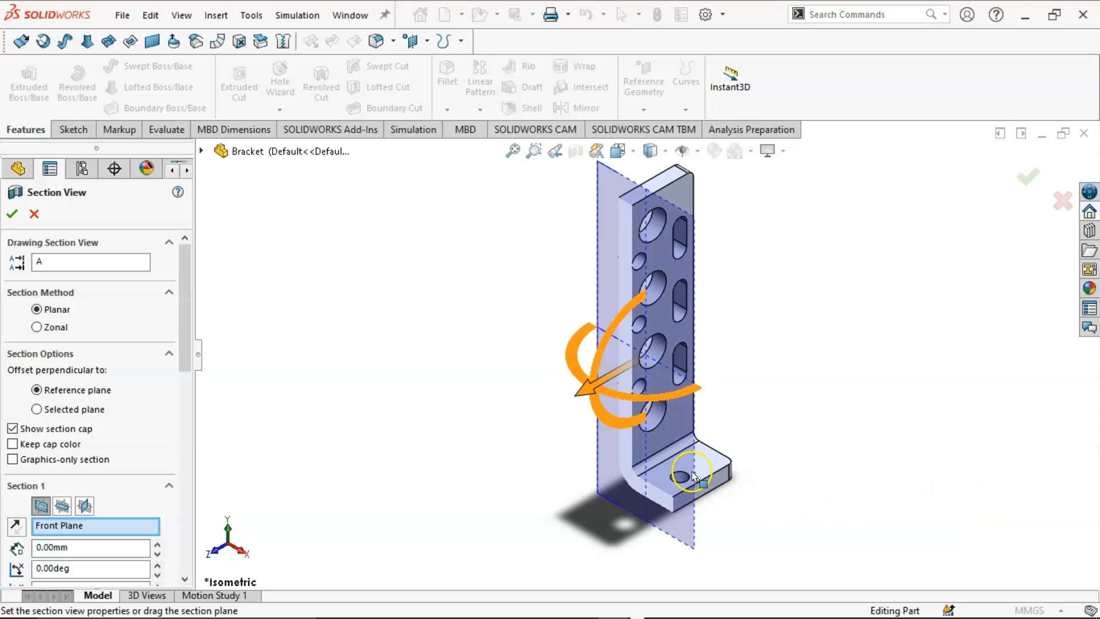
drag(596, 394, 590, 423)
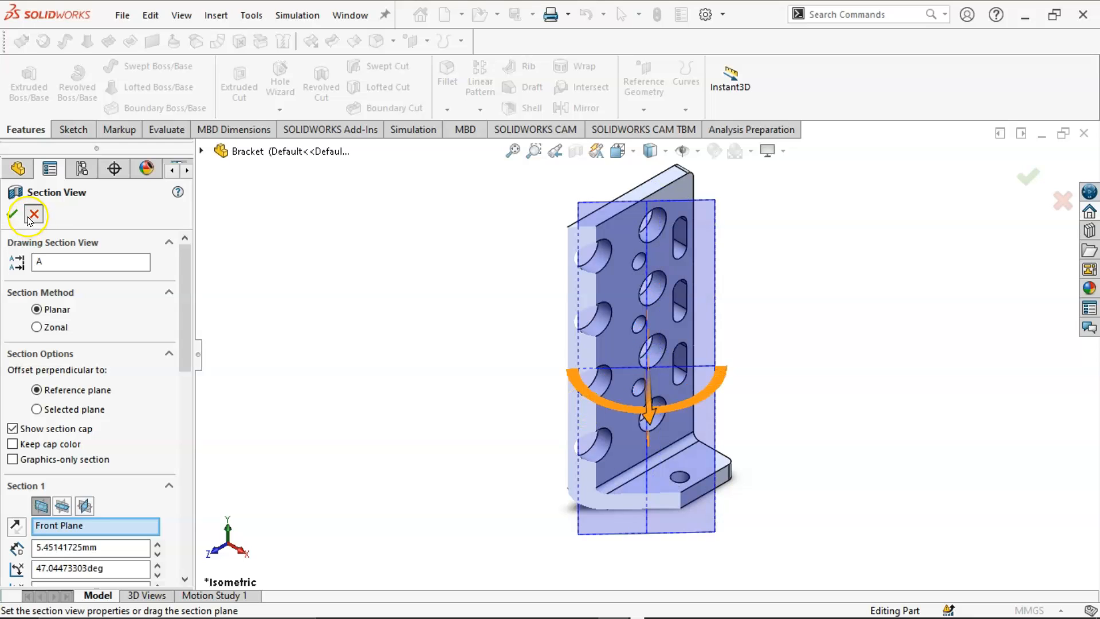
click(34, 215)
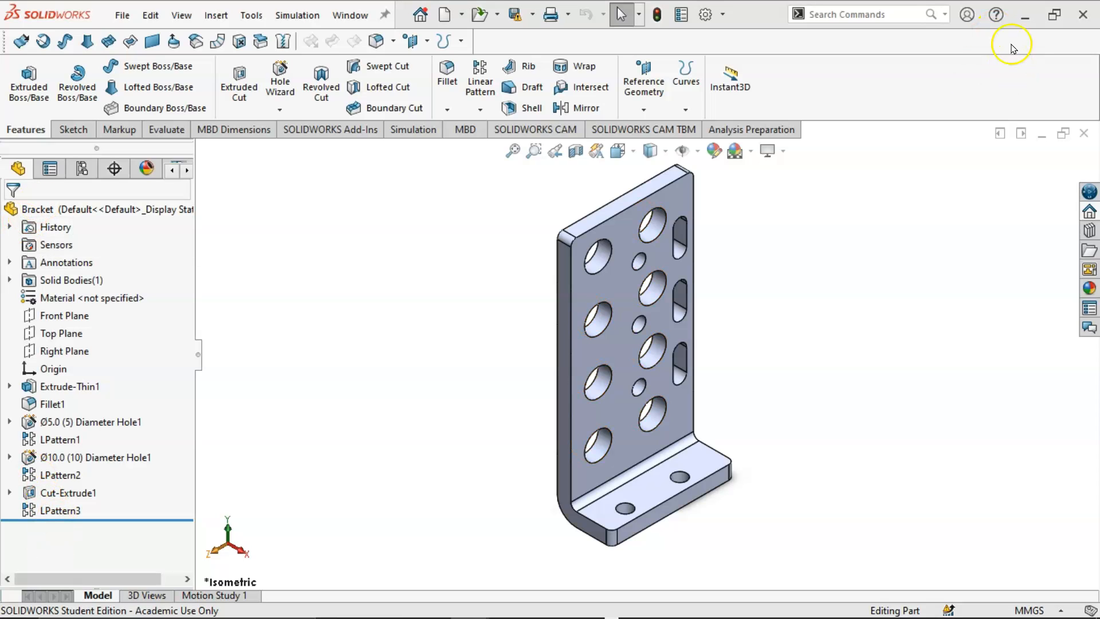
Step: Open the SOLIDWORKS web help, accept all cookies to view its Help topic, and switch back to the Bracket part in SOLIDWORKS
click(996, 14)
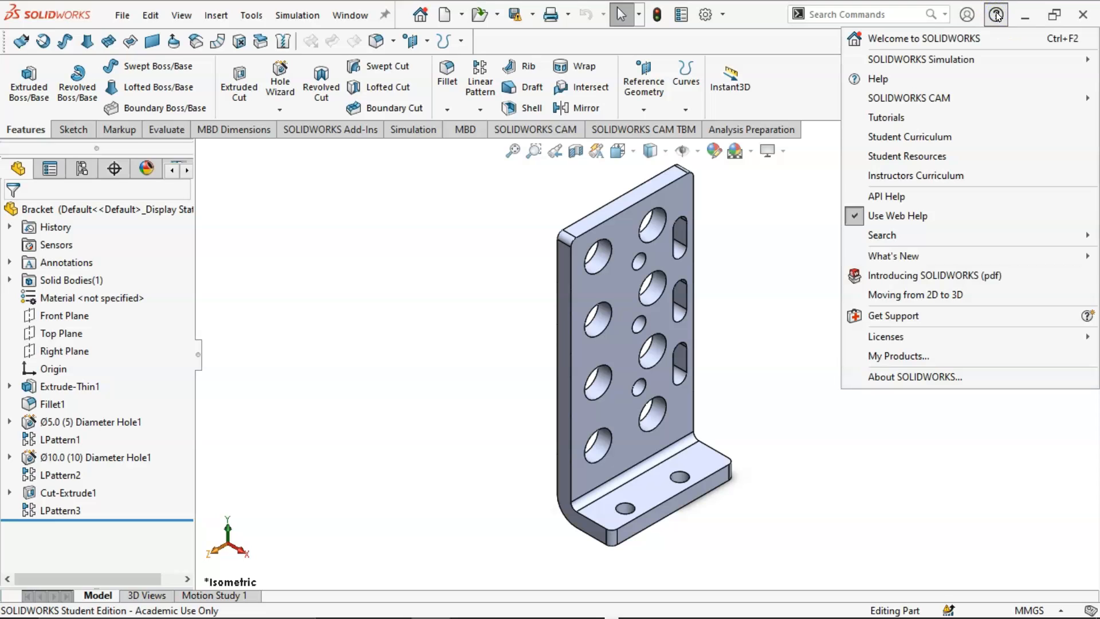
click(935, 136)
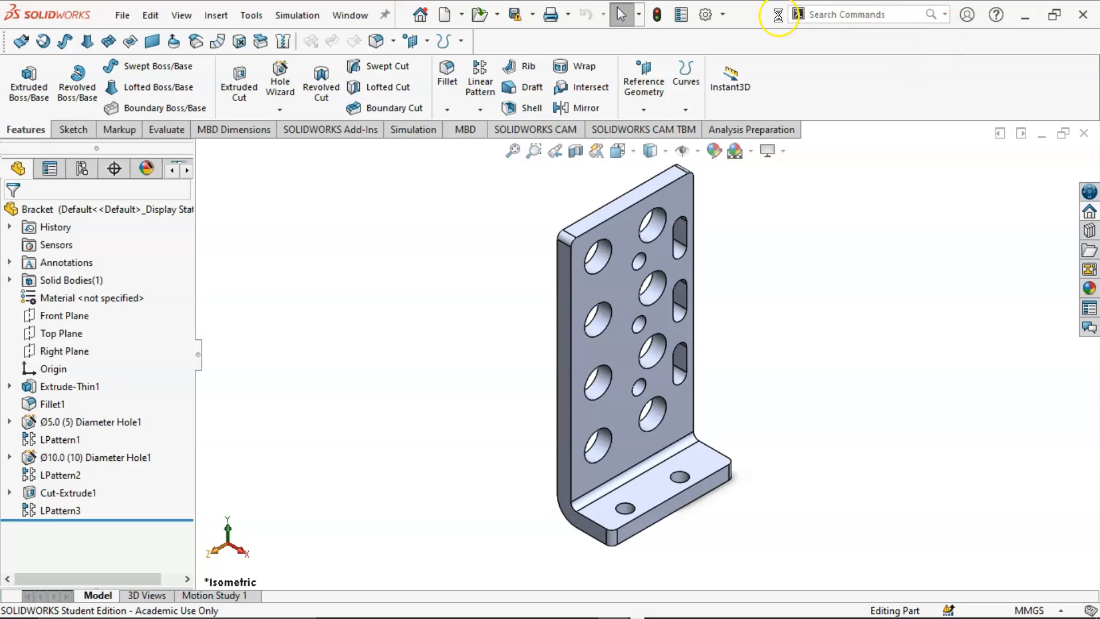
click(863, 59)
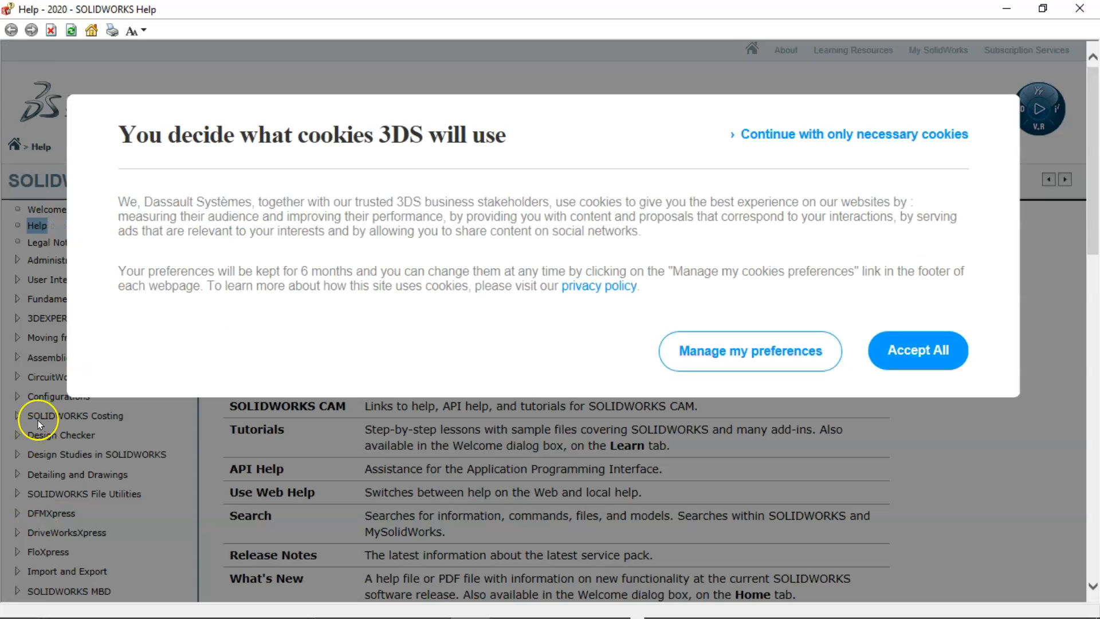
click(921, 351)
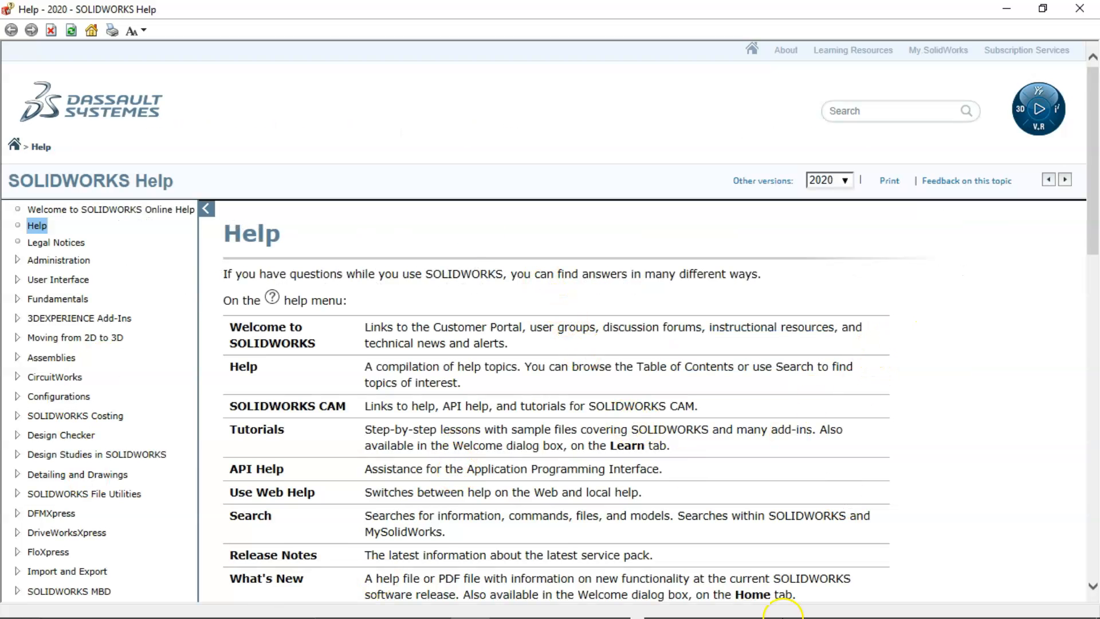
mouse_move(743, 614)
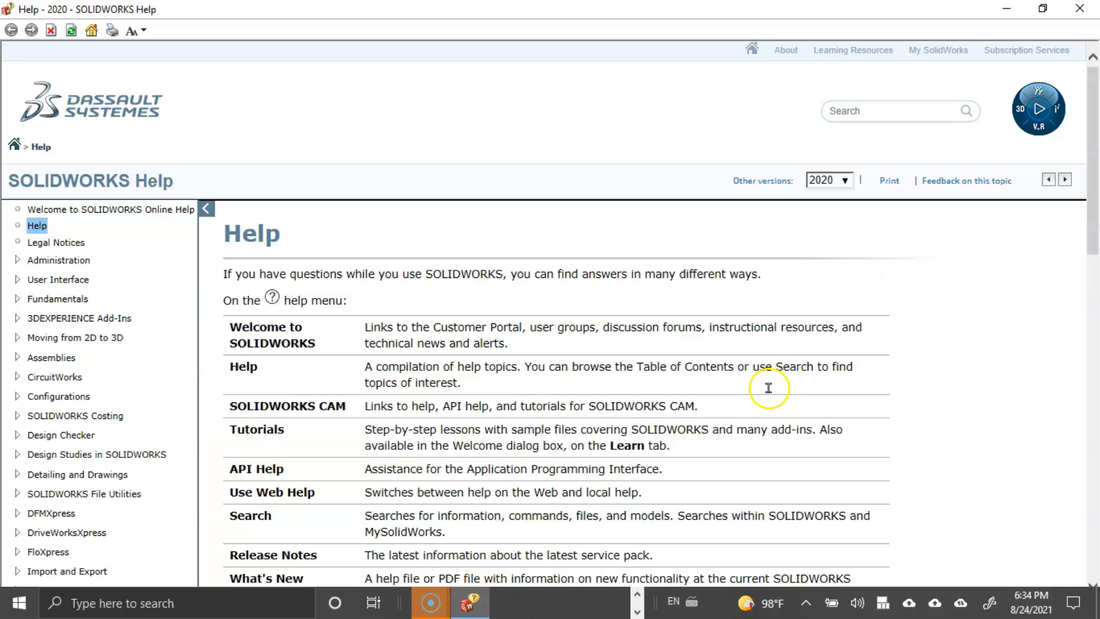
click(469, 610)
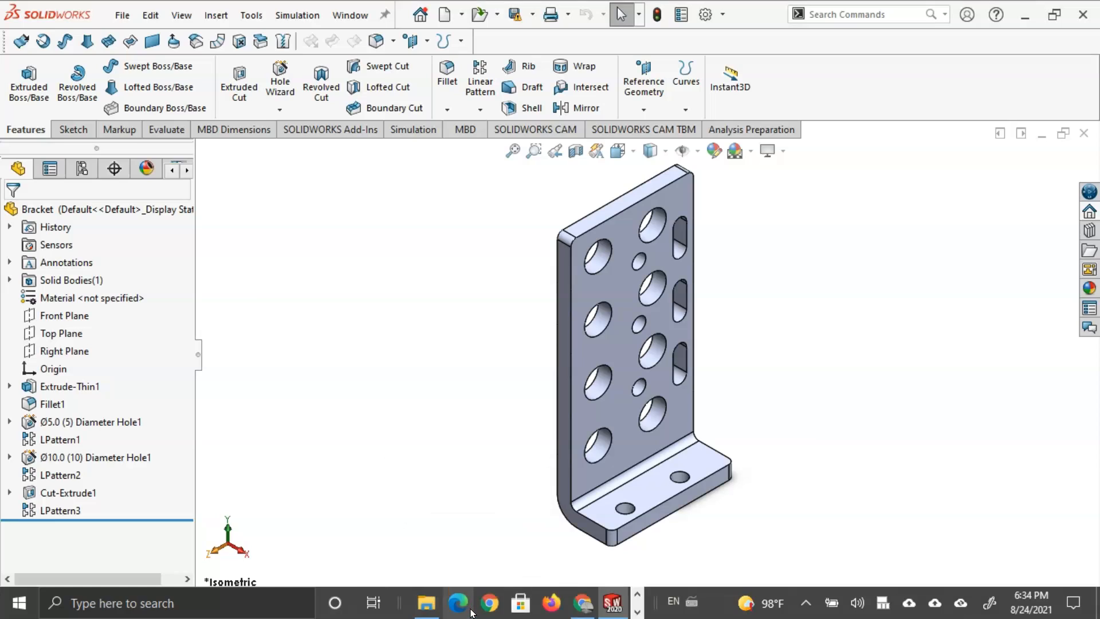